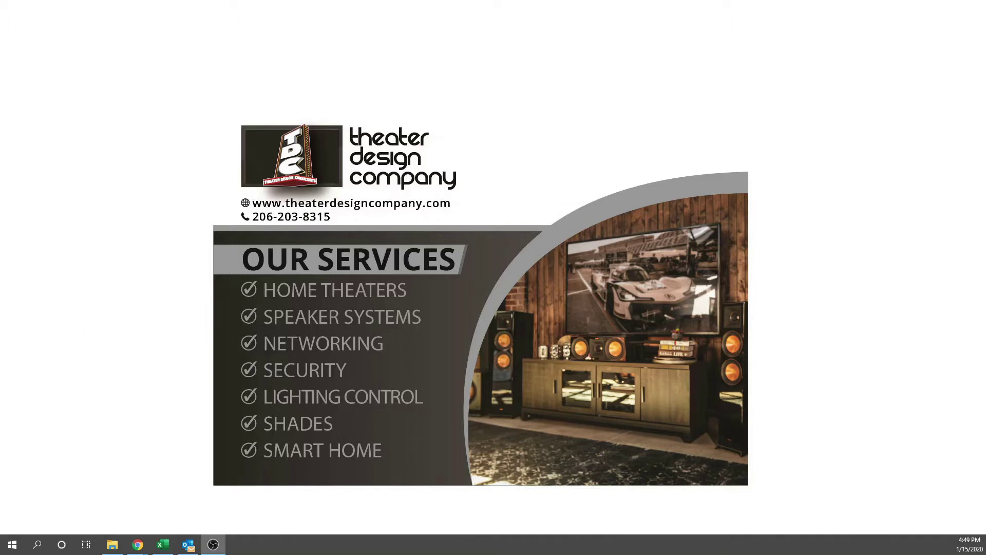
- Switch from the image viewer back to the browser showing the Alarm.com Home dashboard
key(alt+Tab)
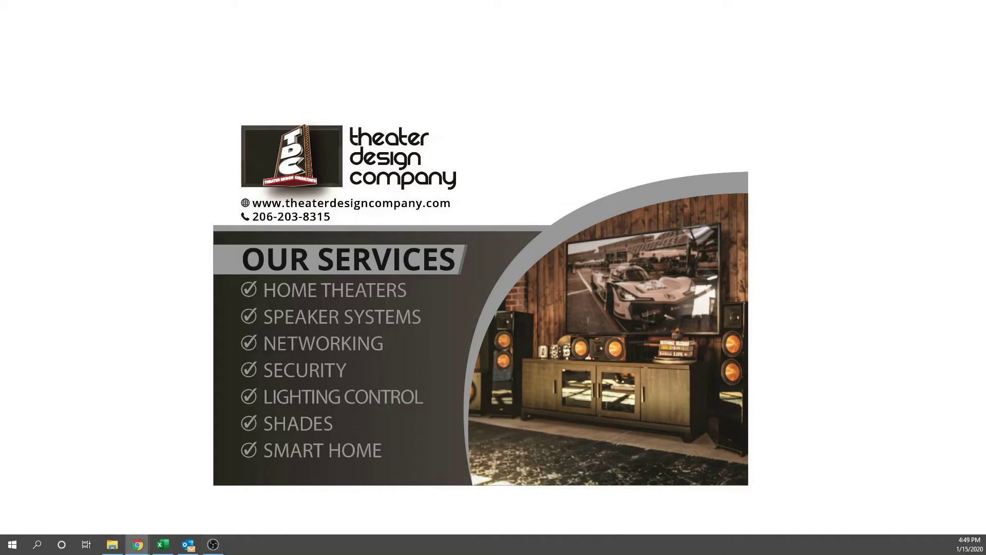
key(alt+Tab)
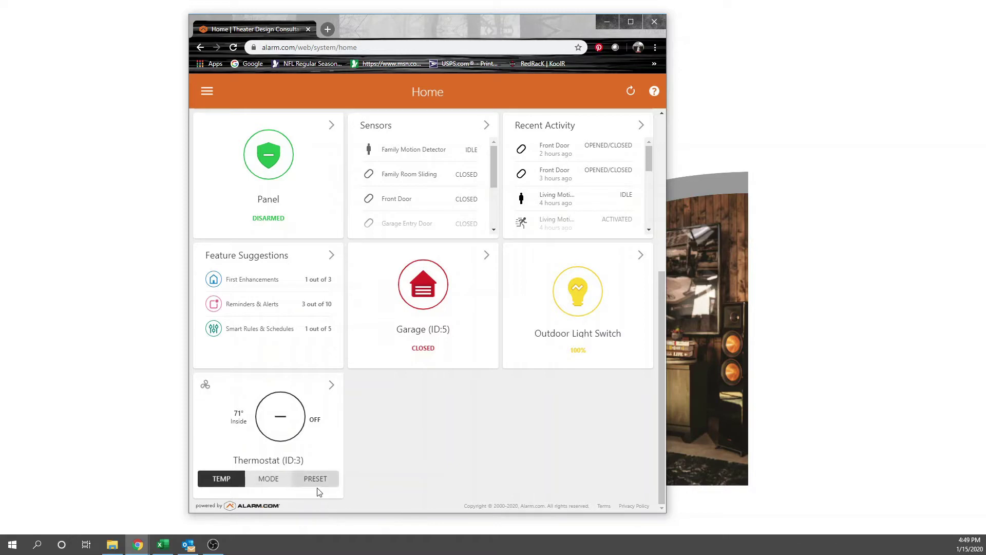
- Open the thermostat's Schedules and switch View to 5 & 2-Day, then back to 7-Day
click(331, 385)
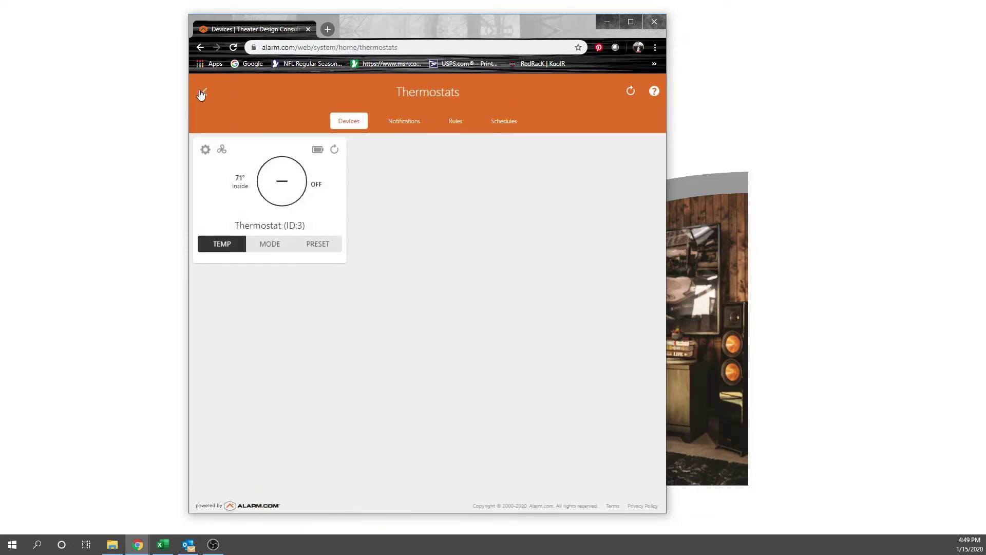
click(507, 124)
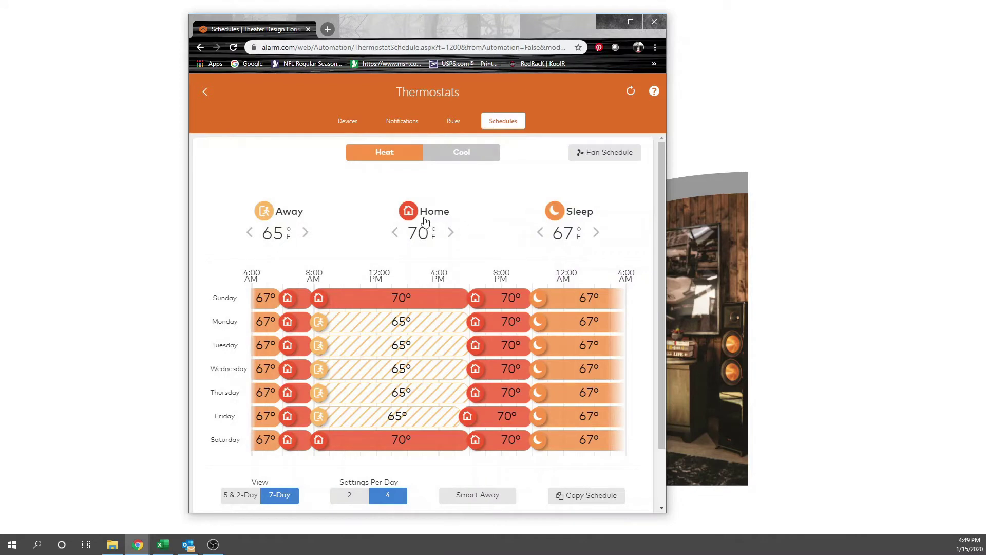
scroll(453, 299, down, 2)
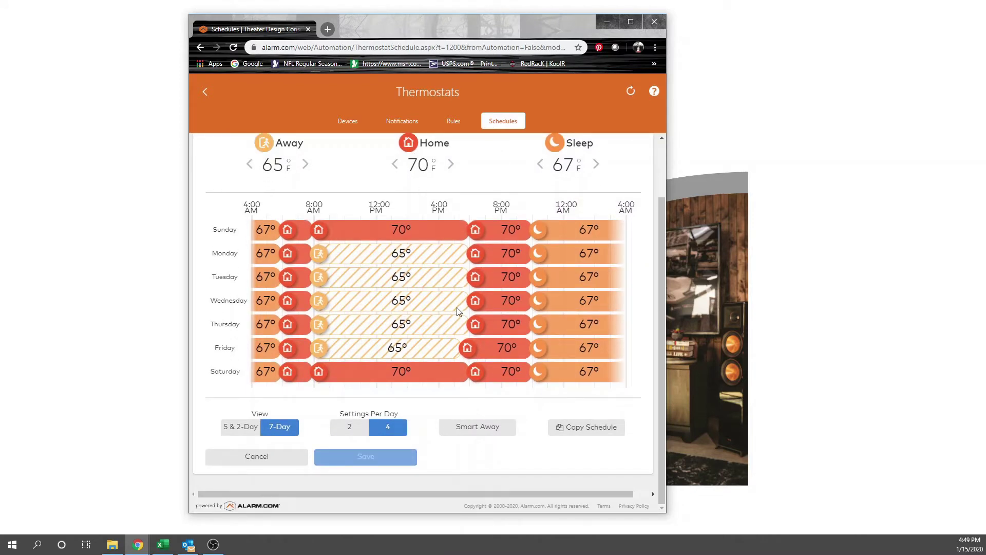
scroll(457, 307, up, 1)
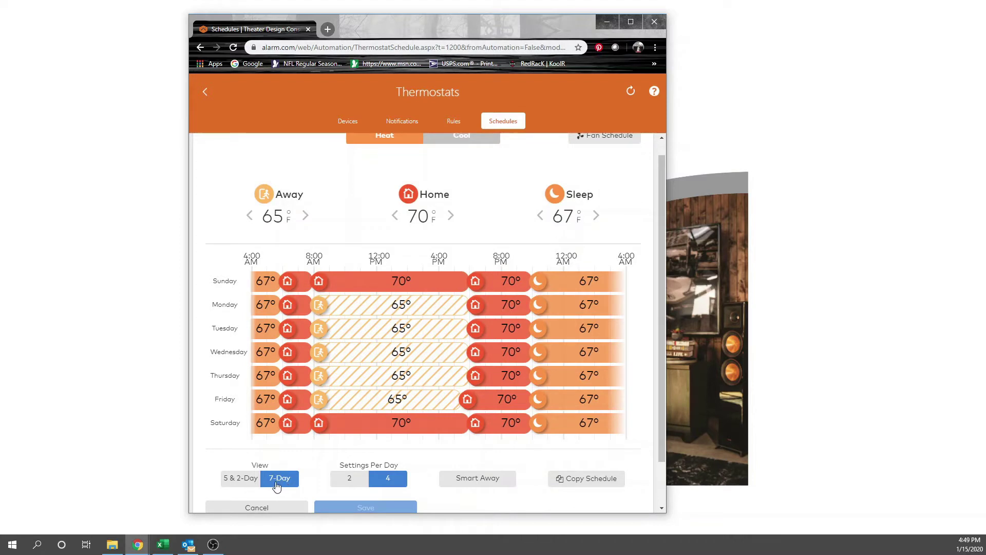
click(250, 480)
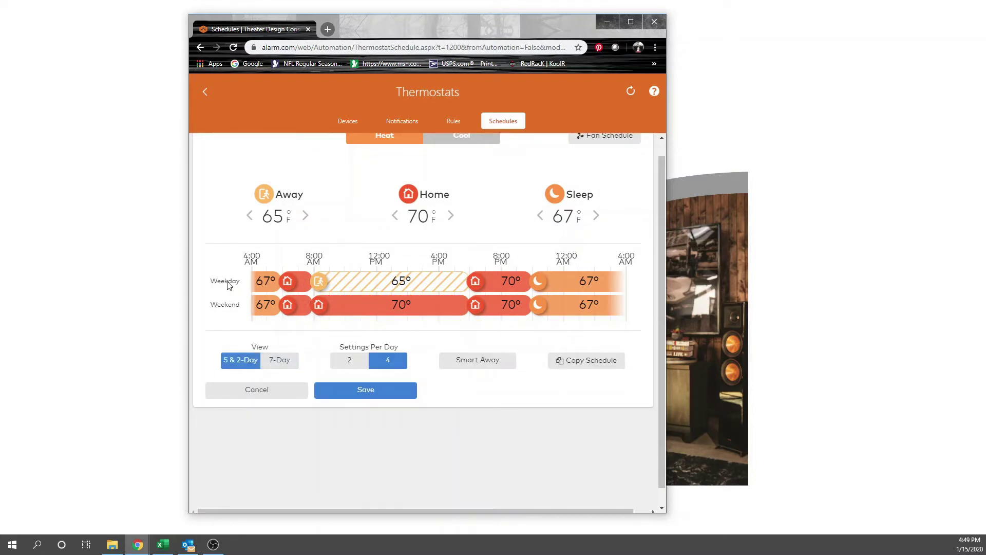
click(281, 361)
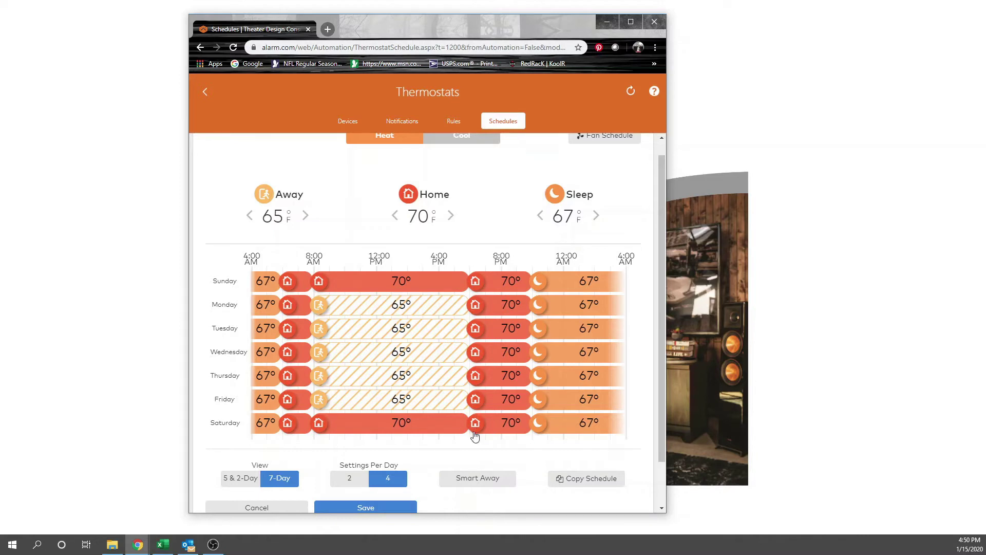
- Start the evening Home period earlier on Sunday and Monday, then on the grouped Weekday row
scroll(450, 342, down, 1)
scroll(447, 349, up, 1)
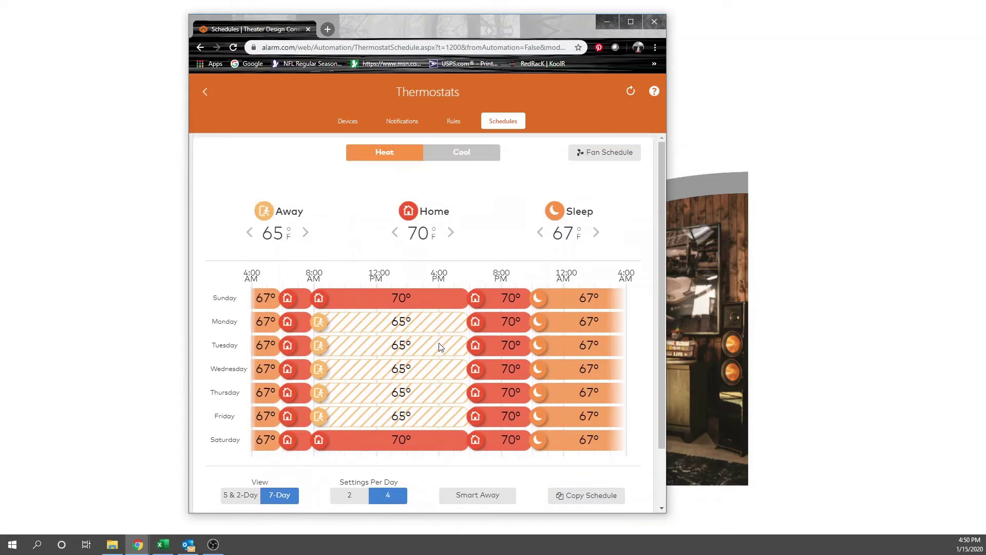
scroll(447, 349, down, 2)
drag(473, 249, 442, 254)
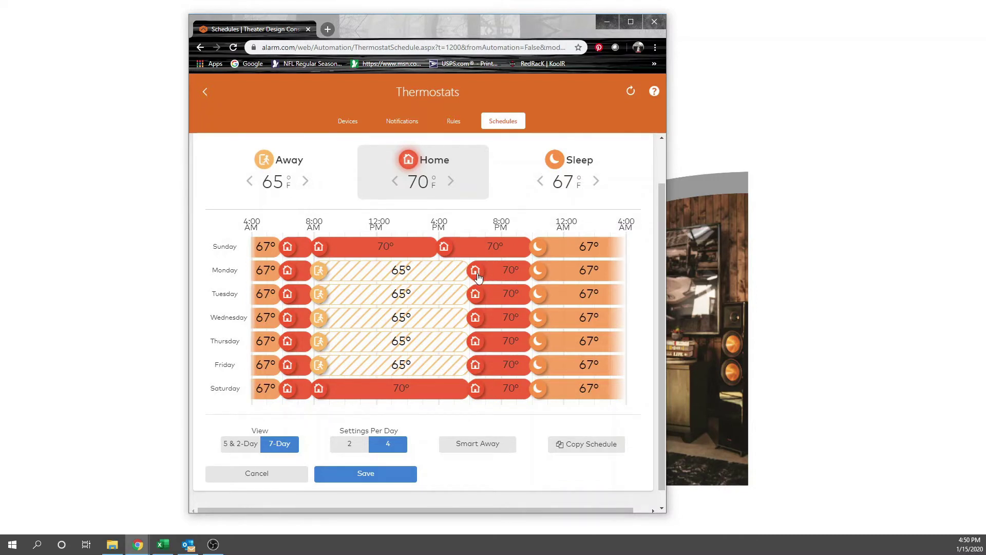
mouse_move(473, 274)
mouse_down()
mouse_move(447, 278)
mouse_move(455, 278)
mouse_move(460, 325)
mouse_up()
click(239, 444)
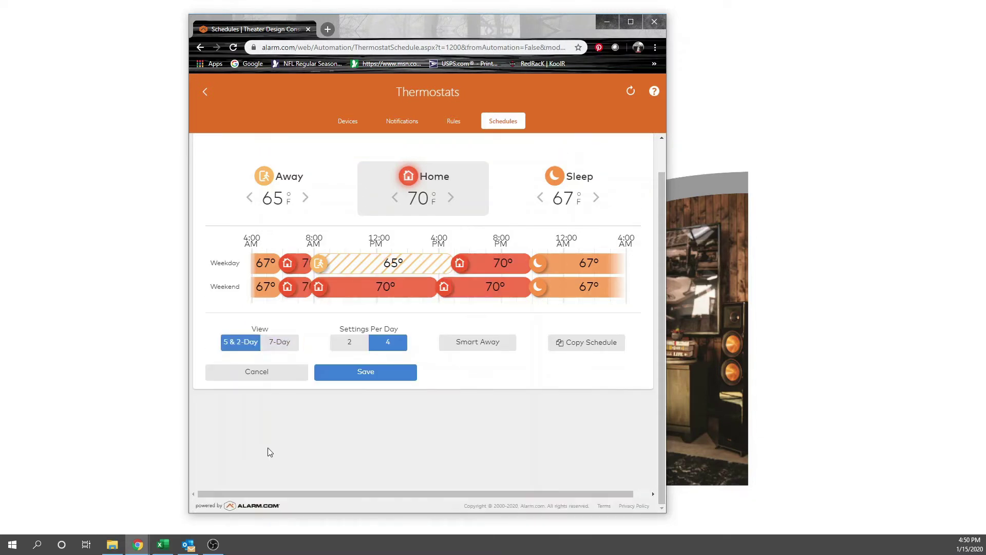
mouse_move(460, 264)
mouse_down()
mouse_move(445, 268)
mouse_move(460, 289)
mouse_up()
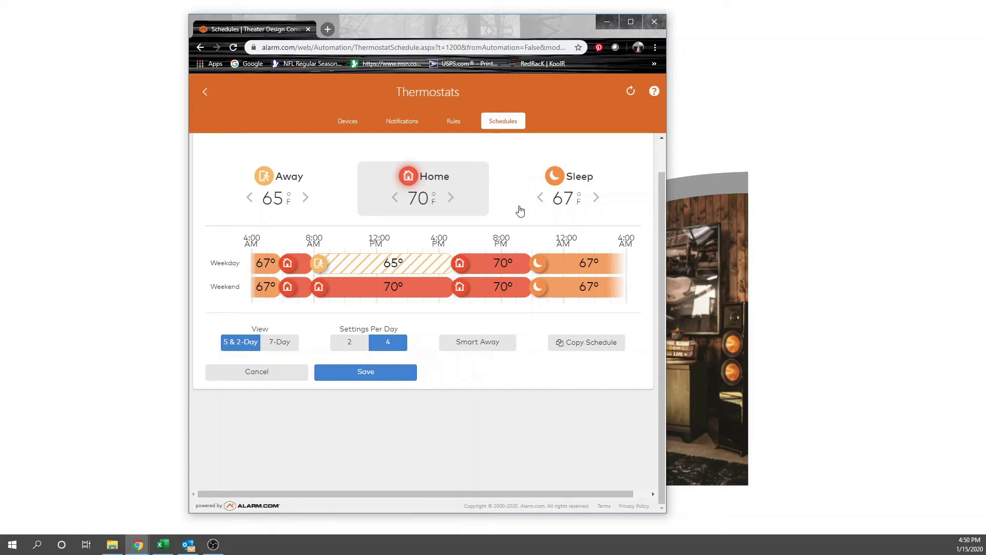
- Adjust the Sleep temperature up and back down, settling on 66°
click(597, 198)
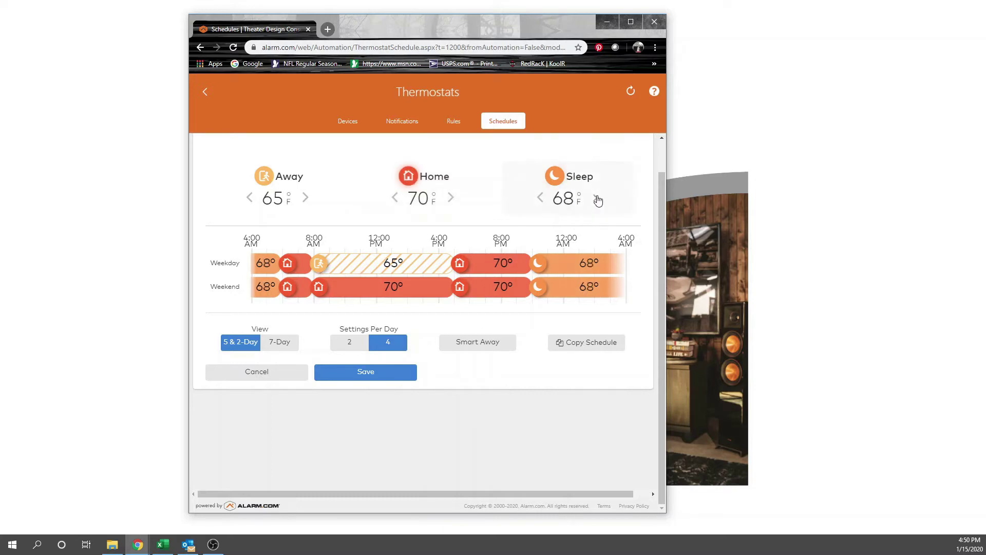
click(596, 197)
click(597, 198)
click(596, 197)
click(596, 198)
click(540, 198)
click(540, 198)
click(540, 198)
click(540, 198)
click(540, 198)
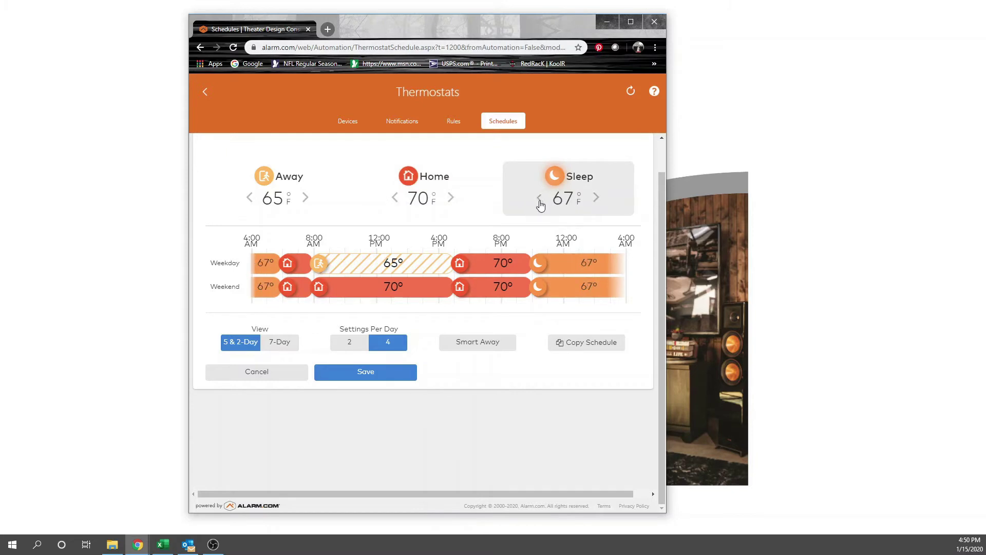
click(540, 199)
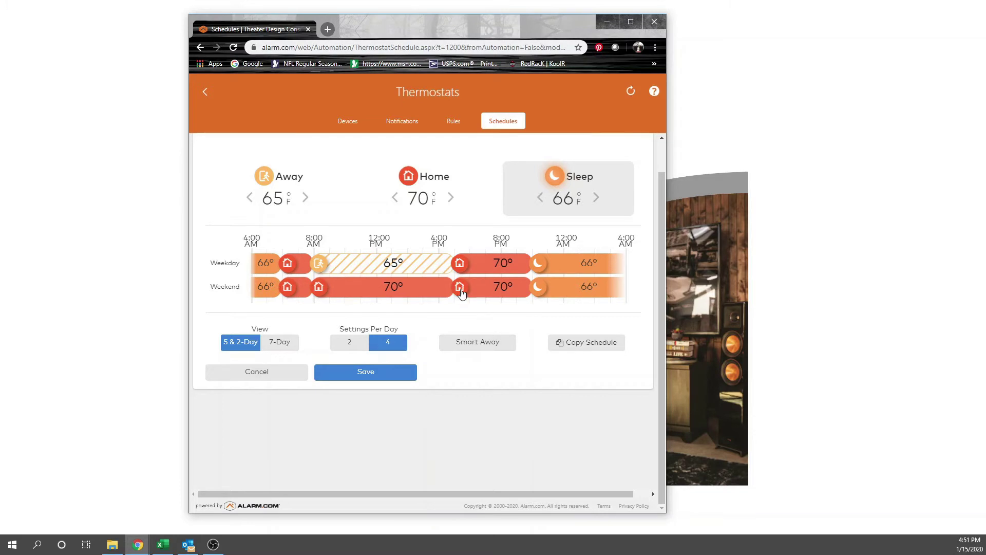
- Give the weekend afternoon Home period a custom 60° temperature, then show the thermostat Rules
click(461, 290)
click(390, 218)
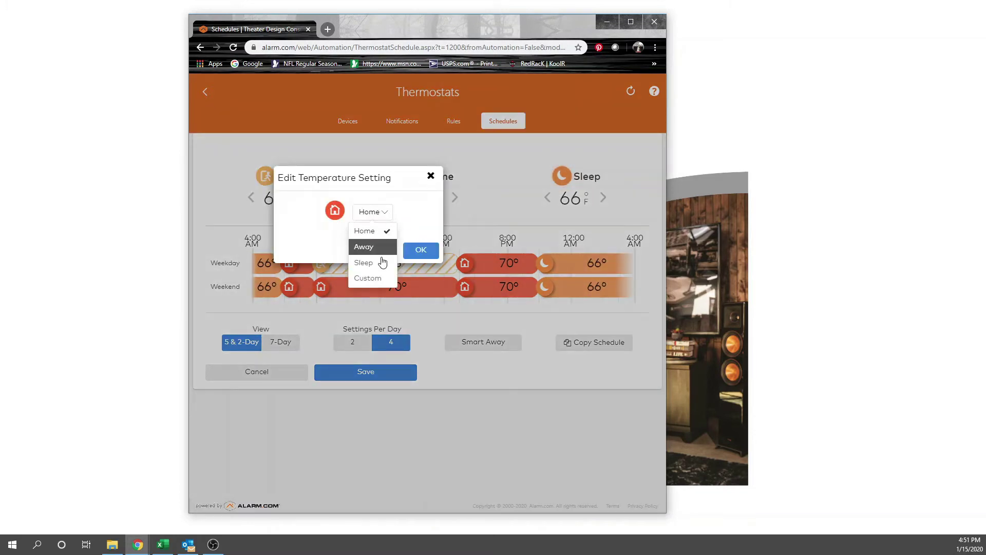
click(377, 281)
click(331, 238)
click(332, 238)
click(332, 238)
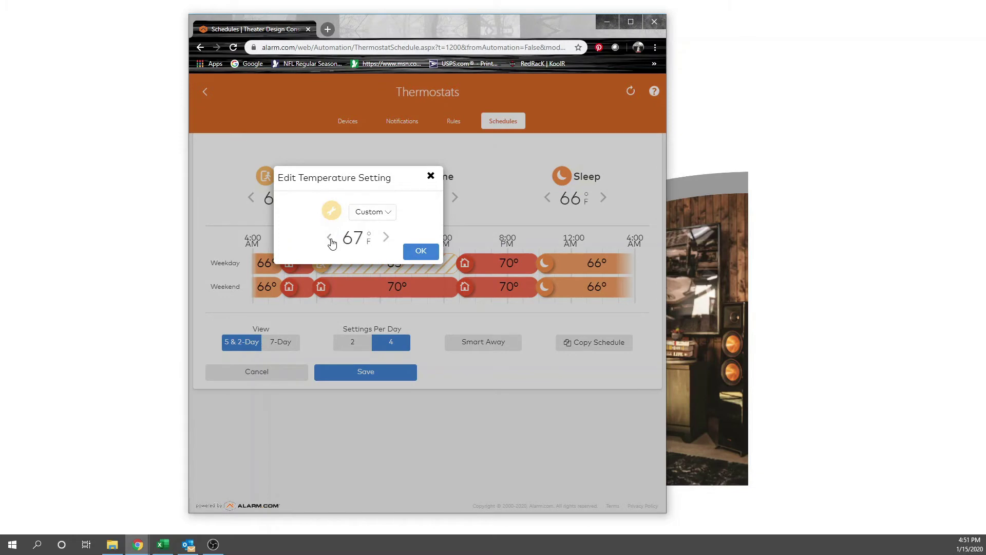
click(331, 238)
click(331, 239)
click(331, 239)
click(331, 239)
click(331, 239)
click(331, 239)
click(331, 239)
click(421, 252)
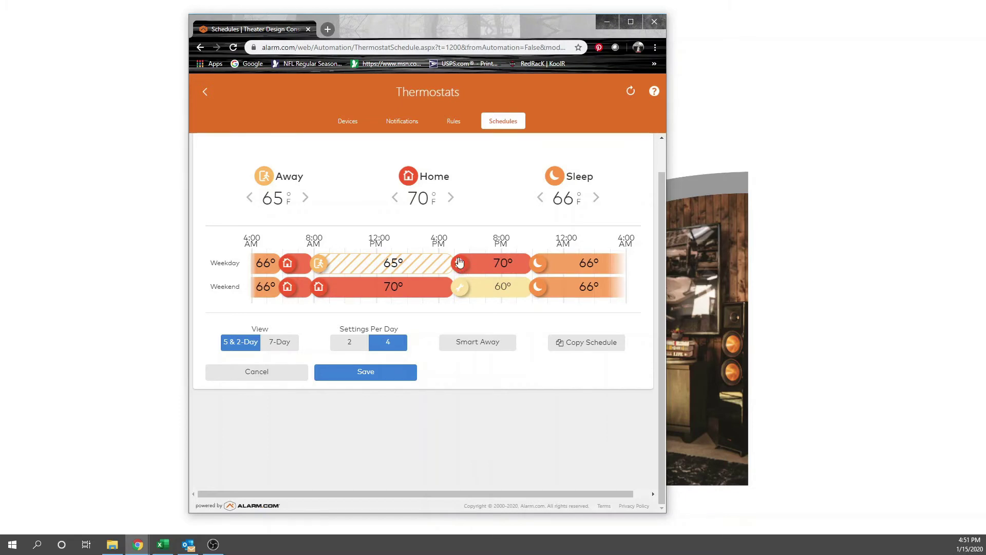
click(454, 123)
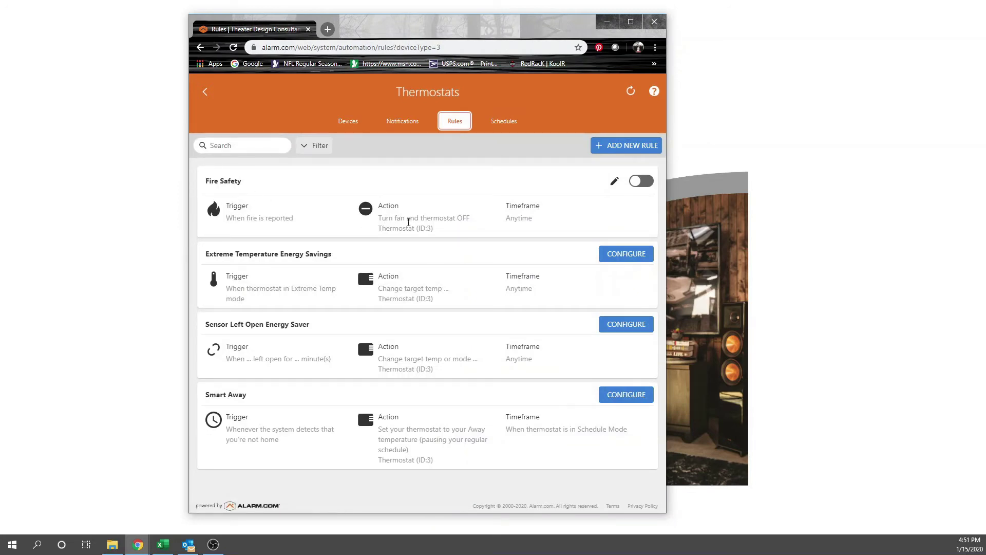
- Enable the Fire Safety rule and open the Sensor Left Open Energy Saver rule's settings
click(646, 182)
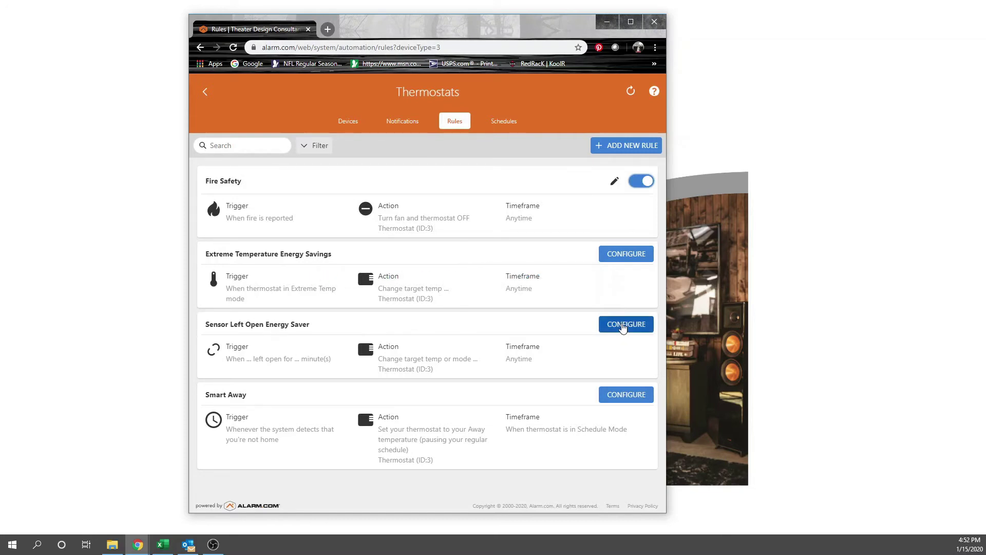
click(624, 325)
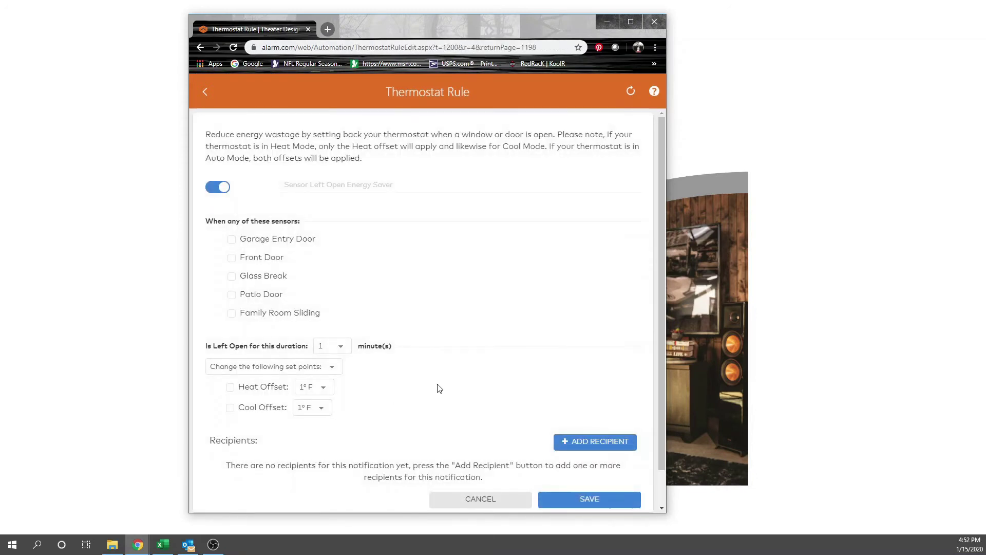
- Try the Front Door, then Patio Door sensors in the Sensor Left Open rule, then cancel unsaved
click(232, 265)
click(232, 257)
click(232, 295)
click(479, 500)
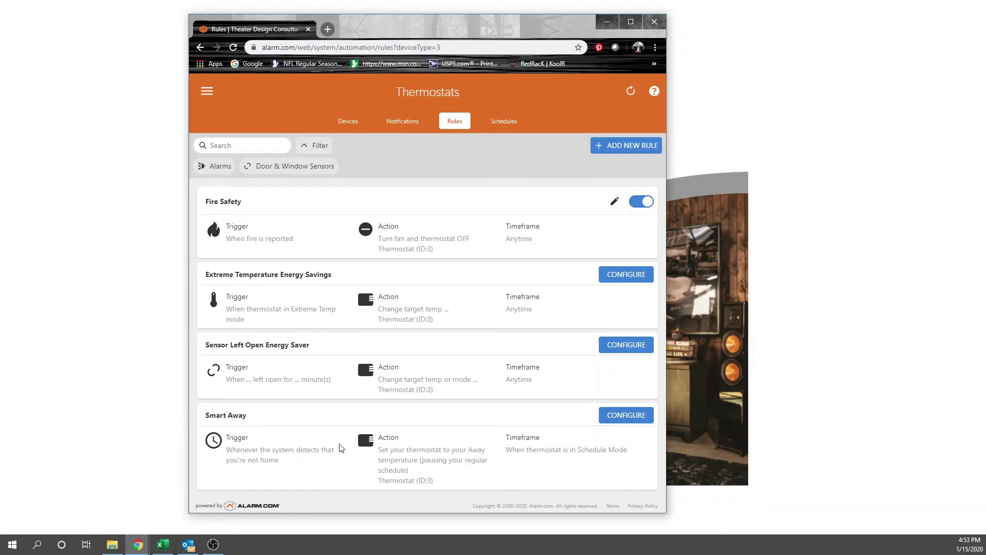
- Untick System is Armed Away in Smart Away, close it unsaved, and go to Devices
click(637, 415)
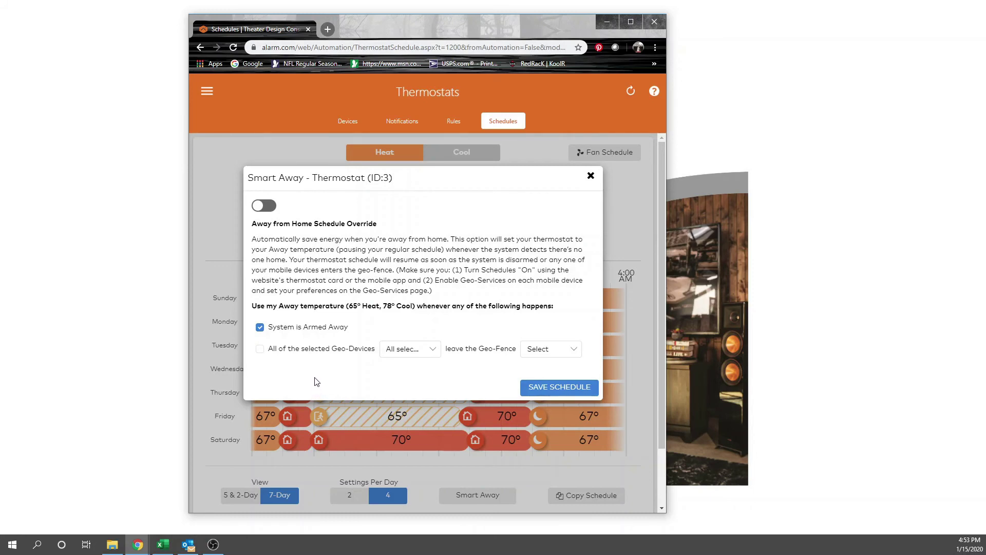
click(260, 329)
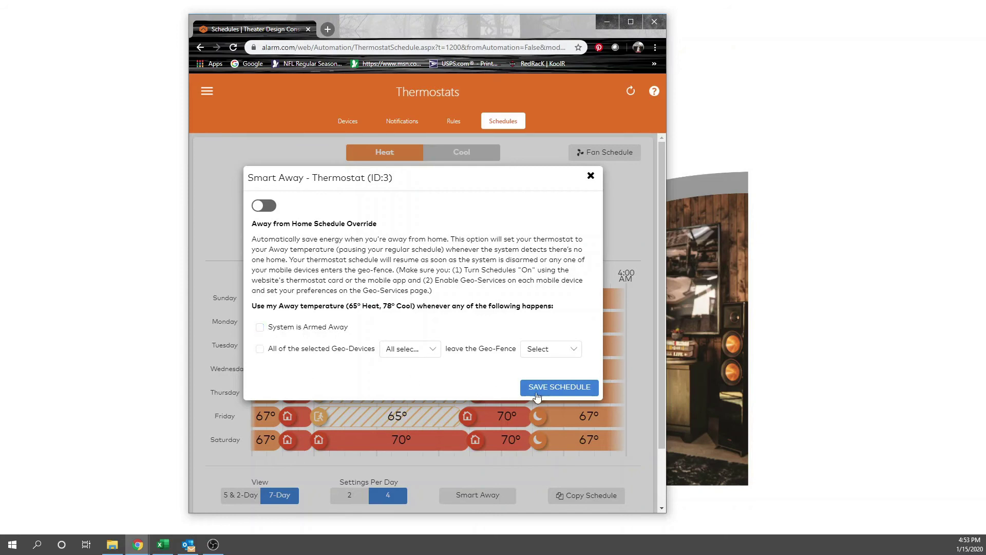
click(591, 177)
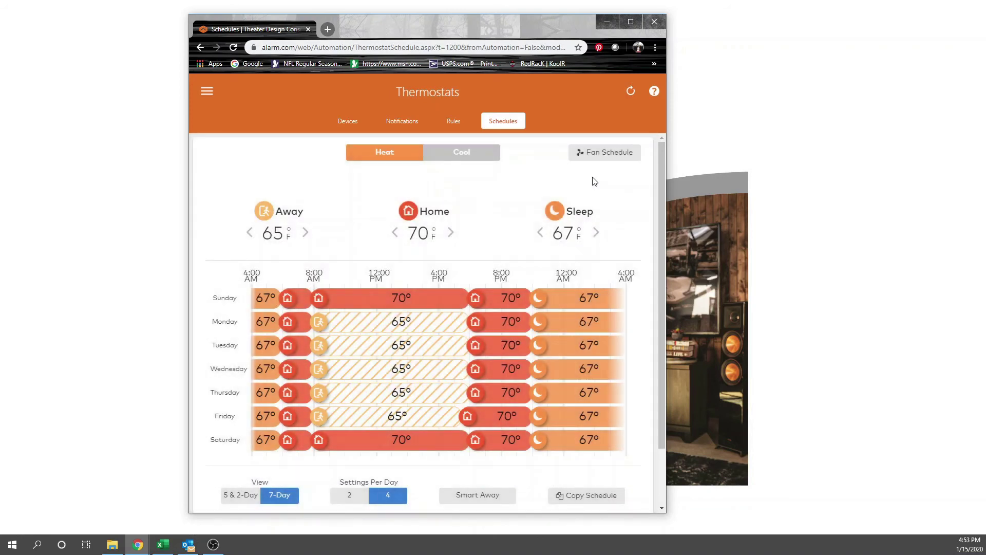
click(348, 122)
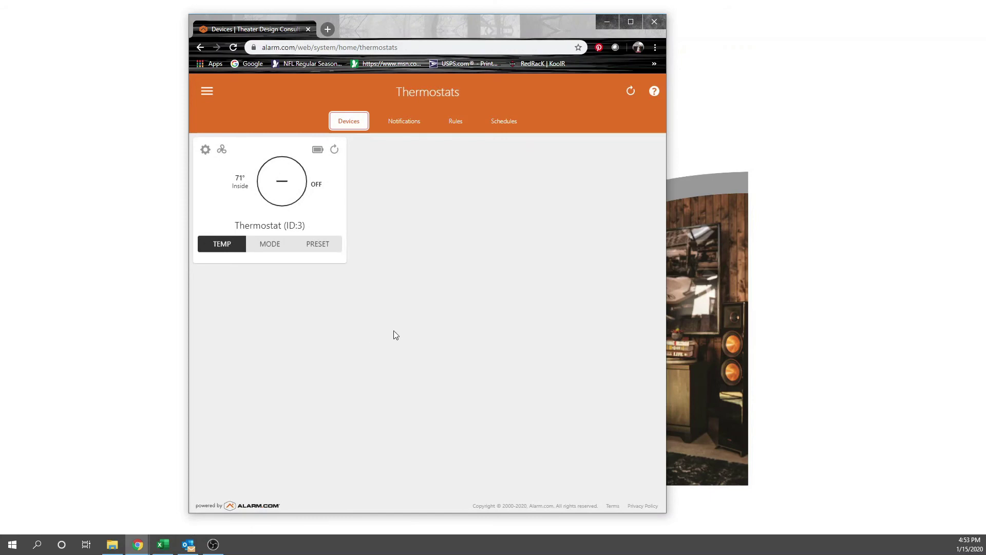
- Rename the thermostat from 'Thermostat (ID:3)' to 'Living Thermostat' and close its settings
click(205, 149)
drag(483, 155, 442, 162)
key(BackSpace)
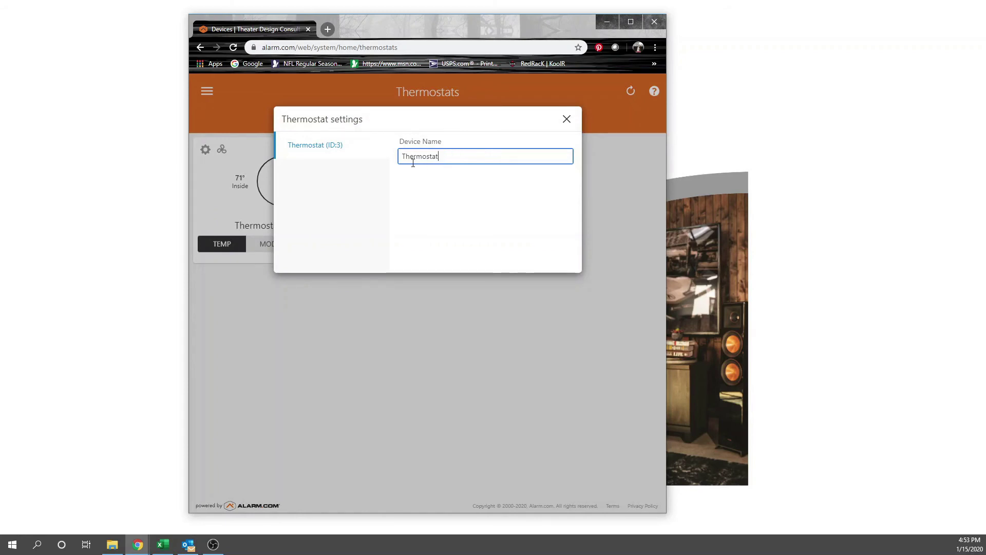
key(Home)
text(Licvin)
key(BackSpace)
key(BackSpace)
key(BackSpace)
key(BackSpace)
text(ving)
click(531, 207)
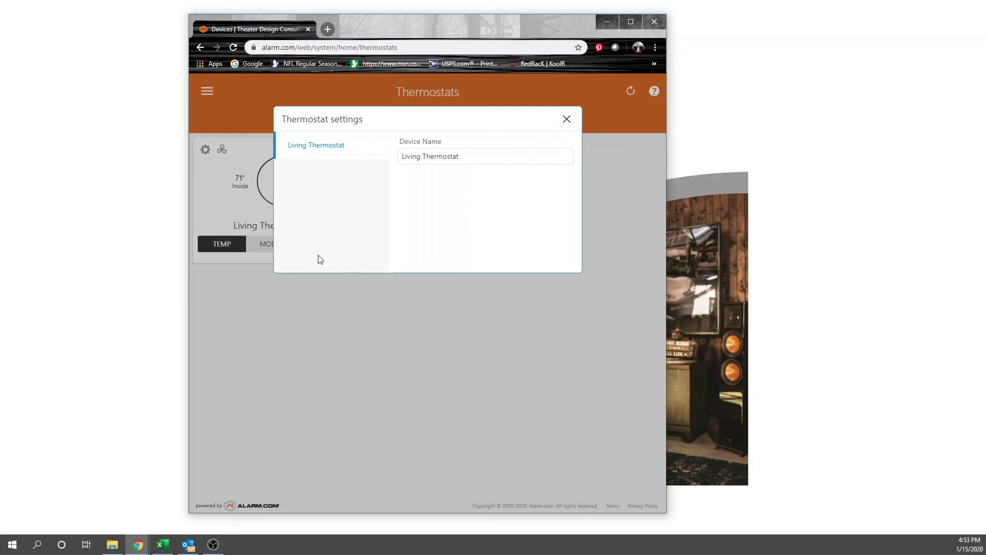
click(568, 120)
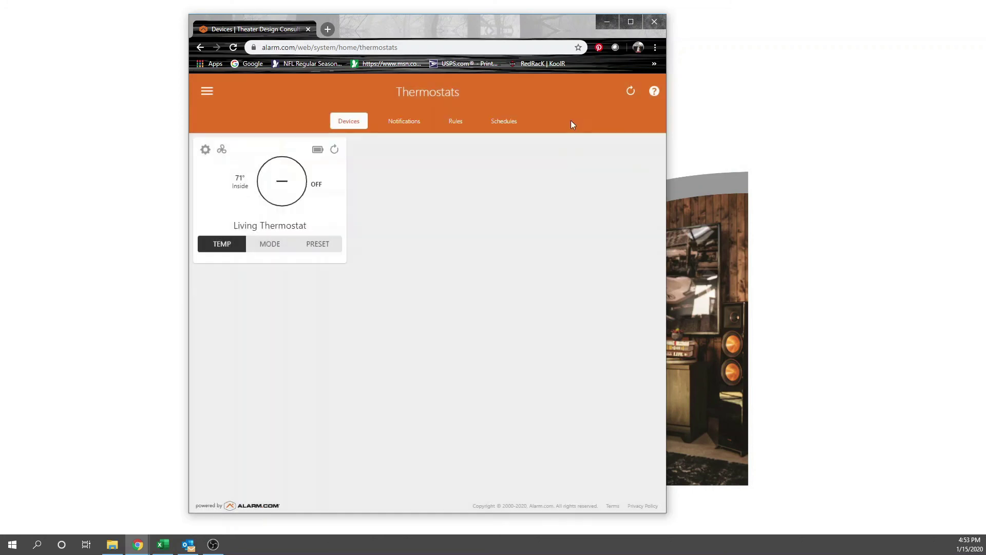
- Visit the Notifications and Automation pages, then return to the Home dashboard and scroll down
click(406, 124)
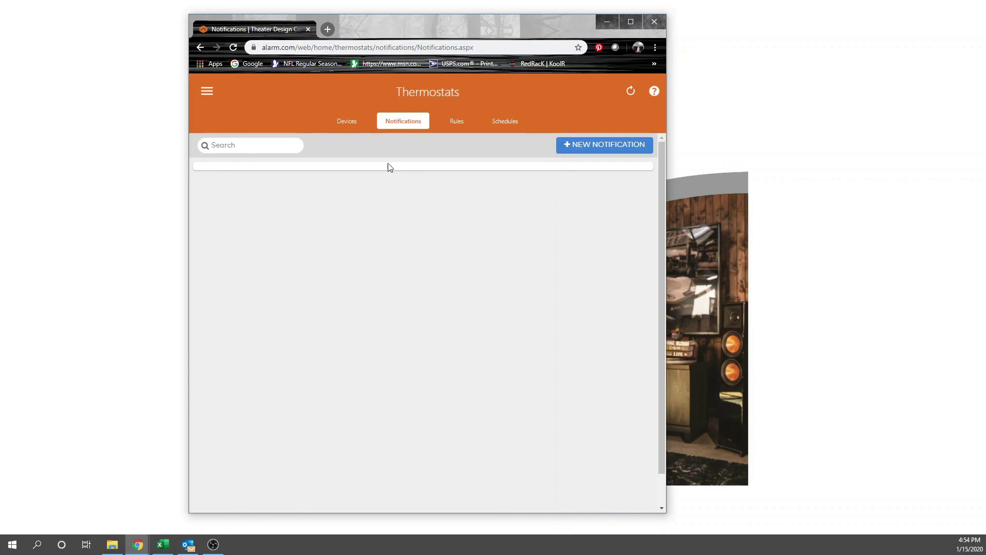
click(207, 91)
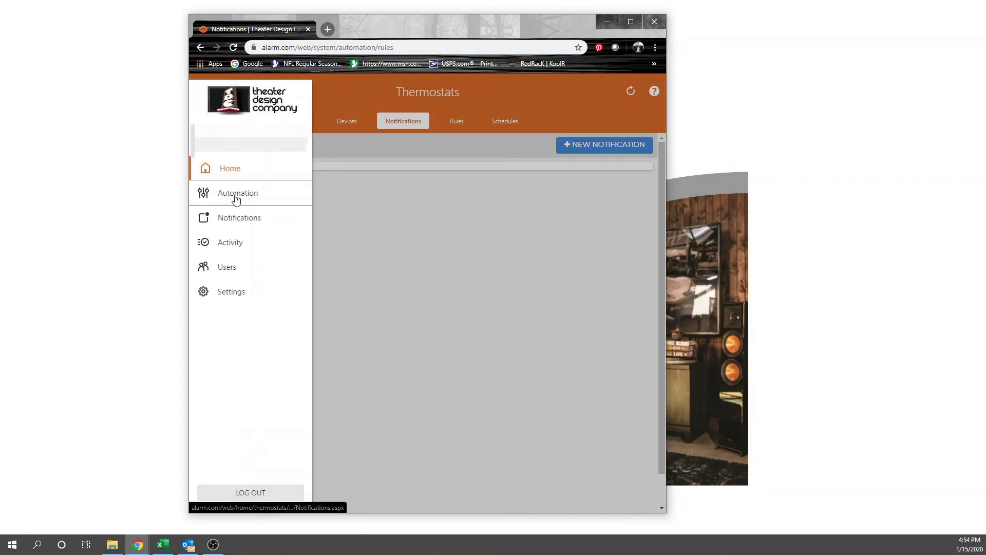
click(236, 193)
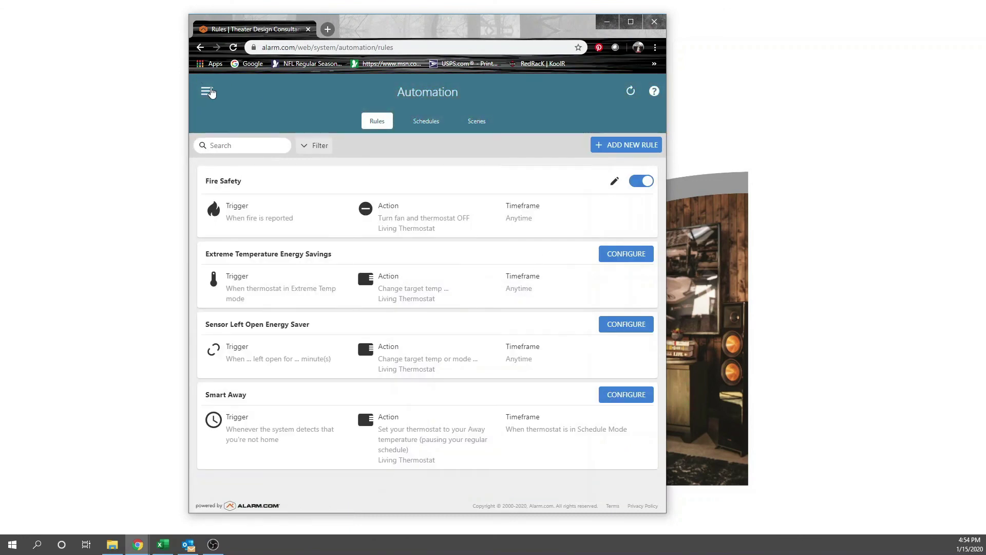
click(207, 91)
click(234, 170)
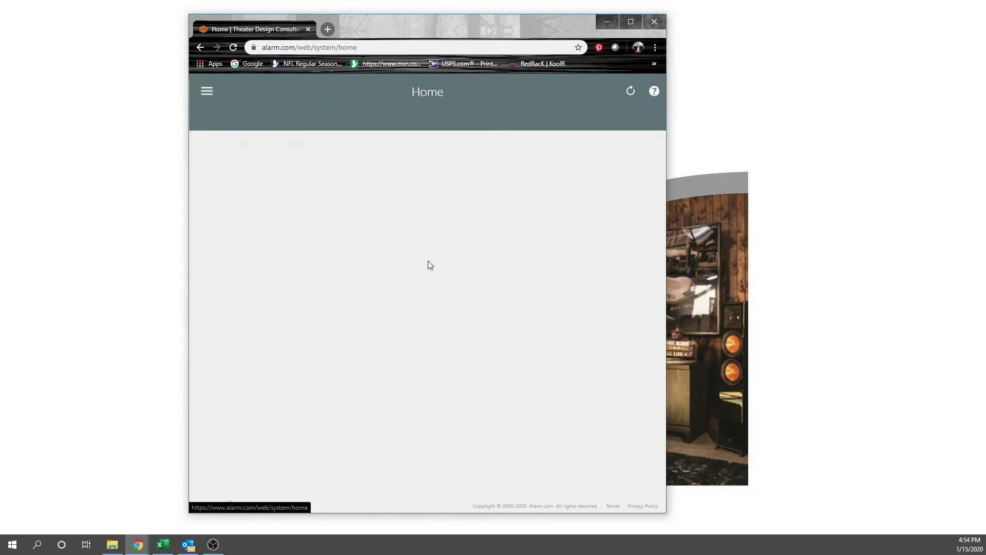
scroll(472, 374, down, 5)
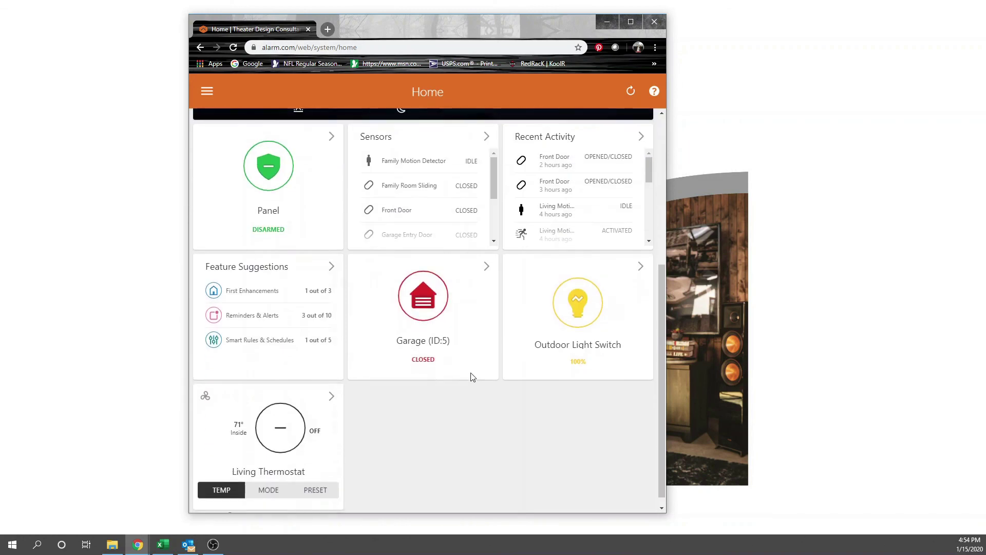